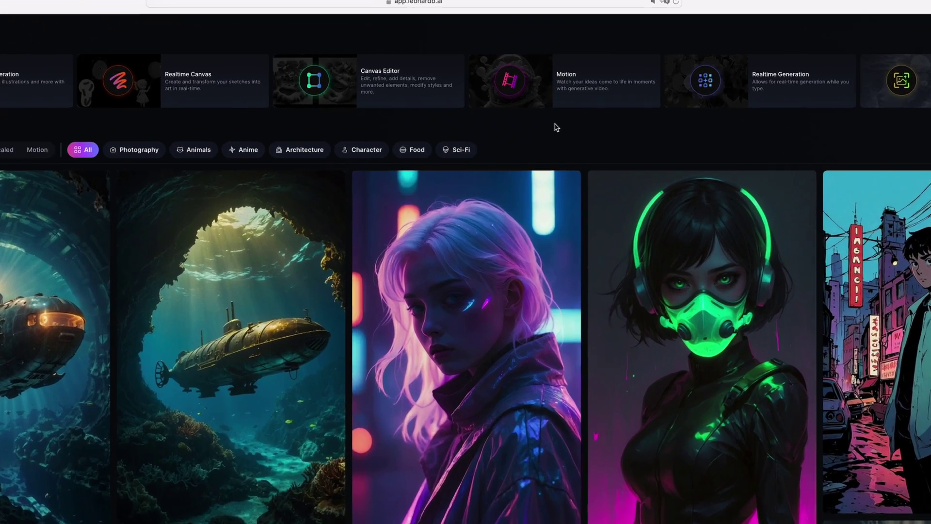
- Load the cat-reading-a-newspaper image into Image2Motion, leaving Motion Strength at 8
mouse_move(576, 83)
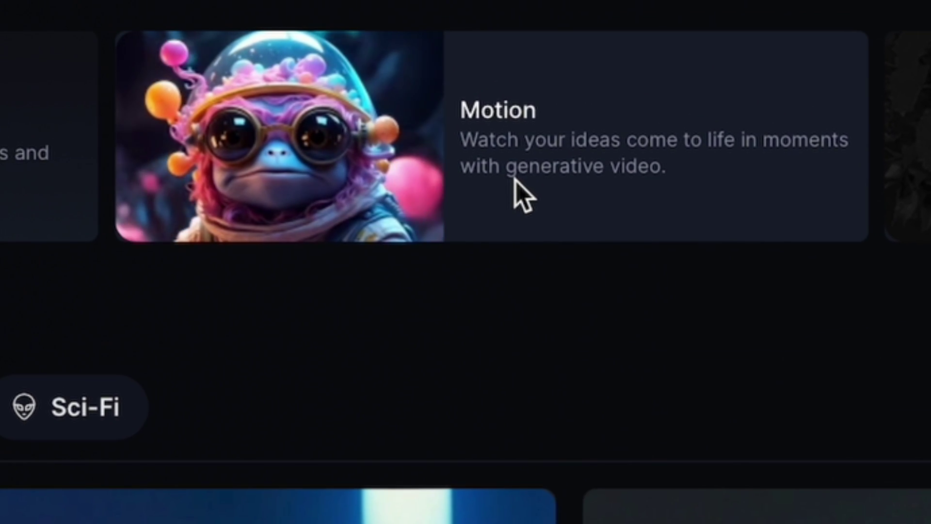
click(515, 180)
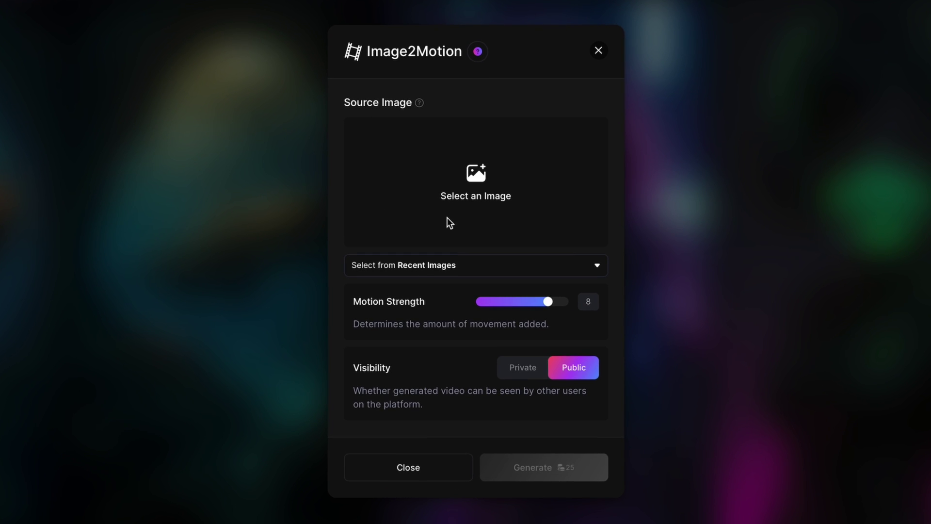
click(468, 197)
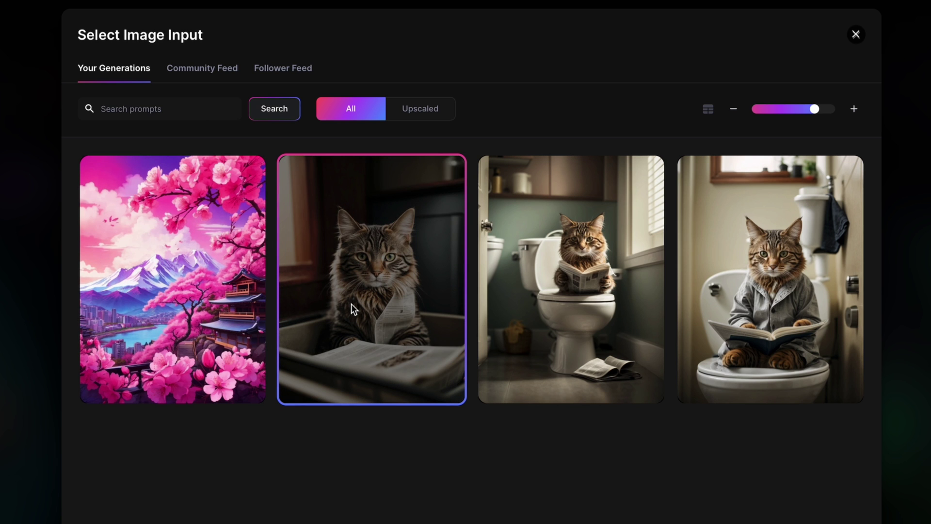
click(351, 303)
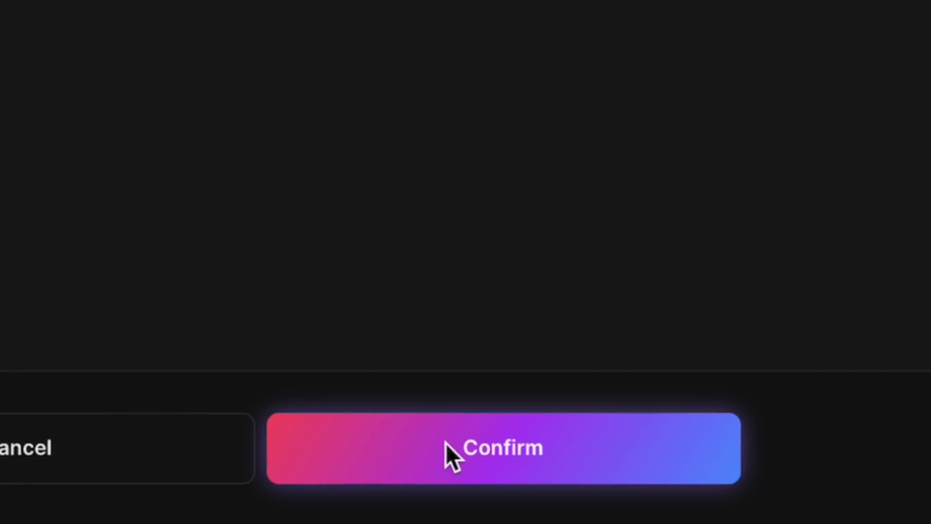
click(502, 501)
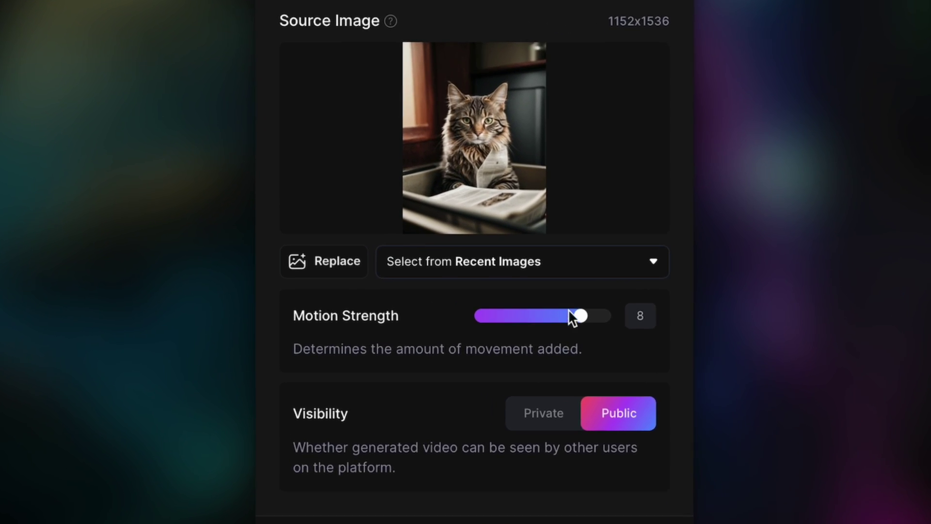
drag(584, 321, 607, 322)
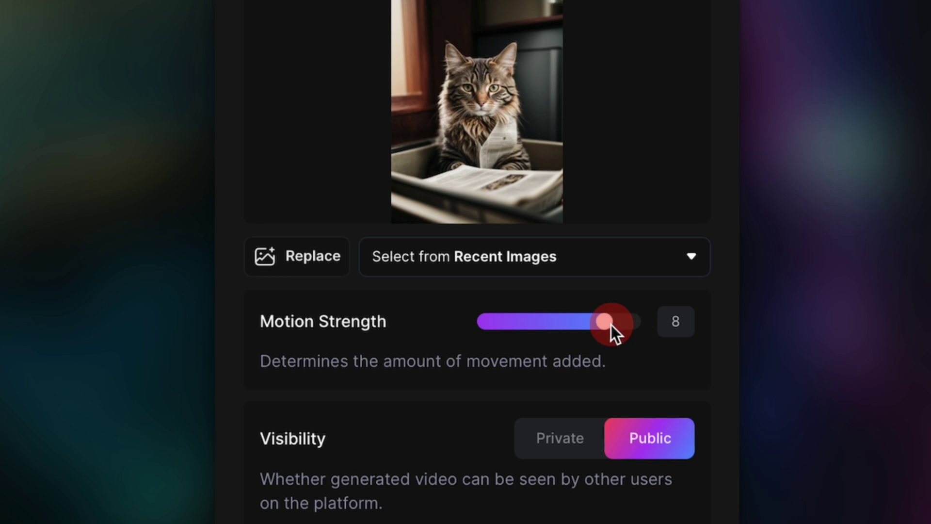
scroll(561, 372, down, 3)
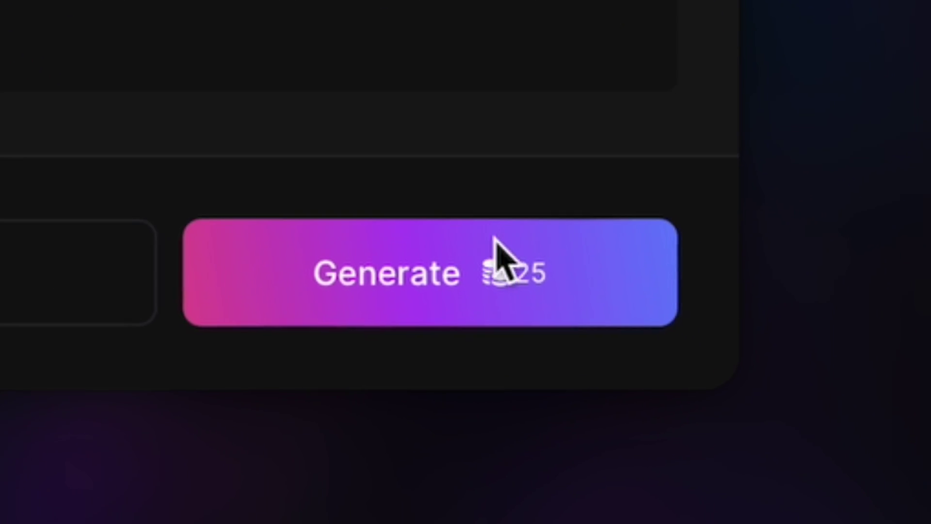
- Generate the cat motion video, then go to the Personal Feed page
click(553, 280)
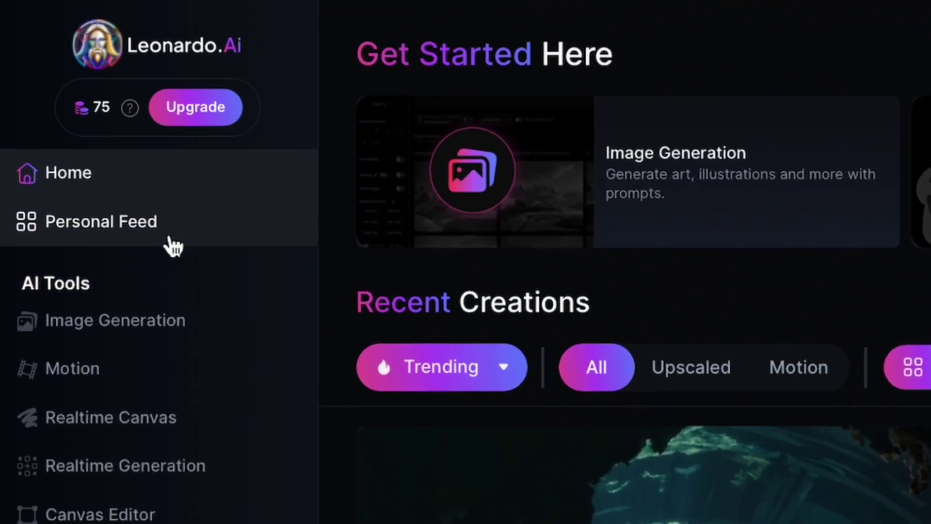
click(43, 91)
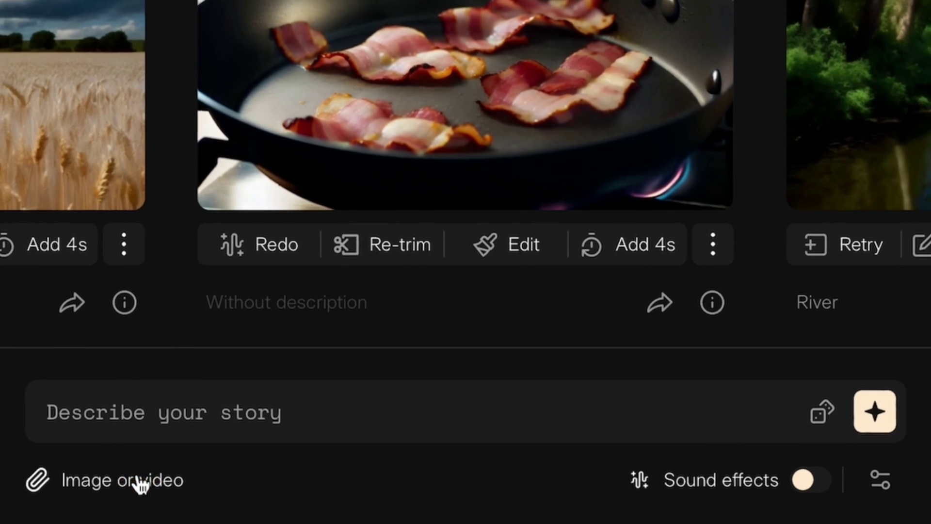
- Upload the cat newspaper JPG as Pika's source image
click(137, 482)
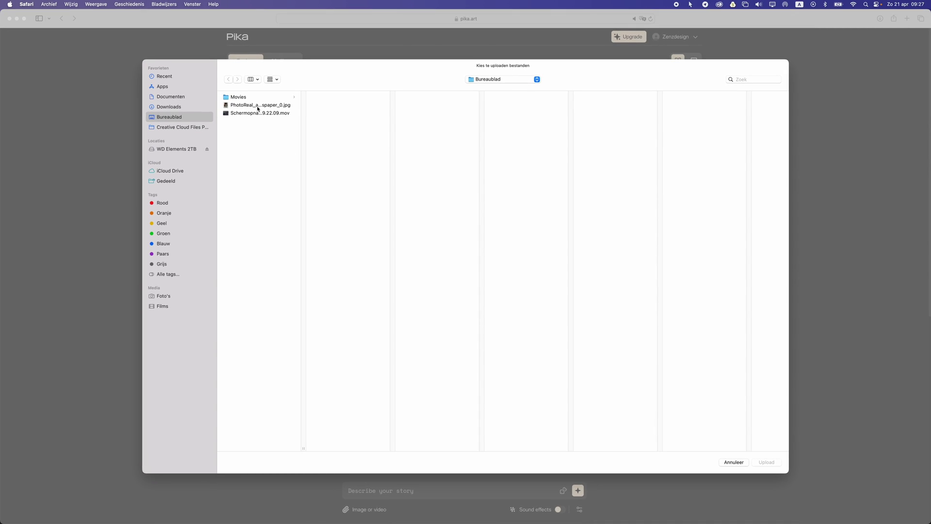
click(257, 108)
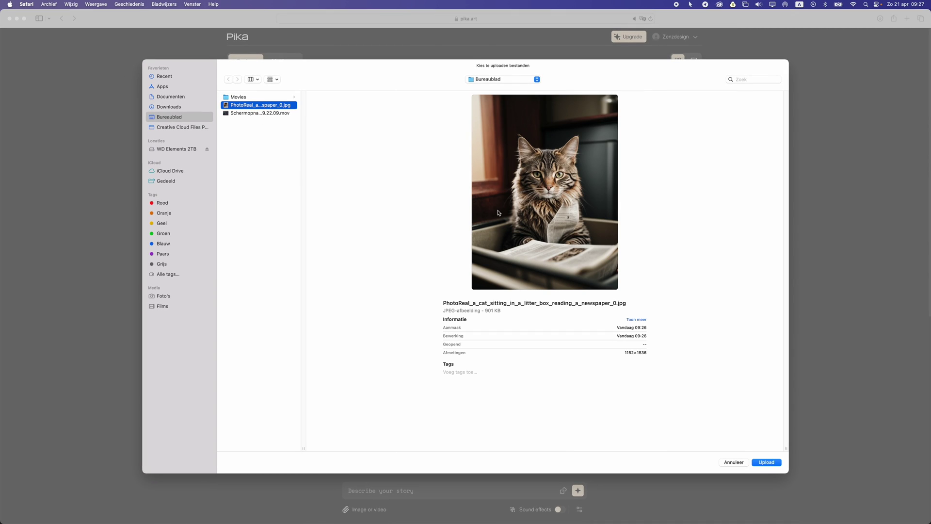
click(767, 462)
- Prompt 'Cat sitting and reading a newspaper while the camera rotates around it', review advanced settings, and generate
click(416, 455)
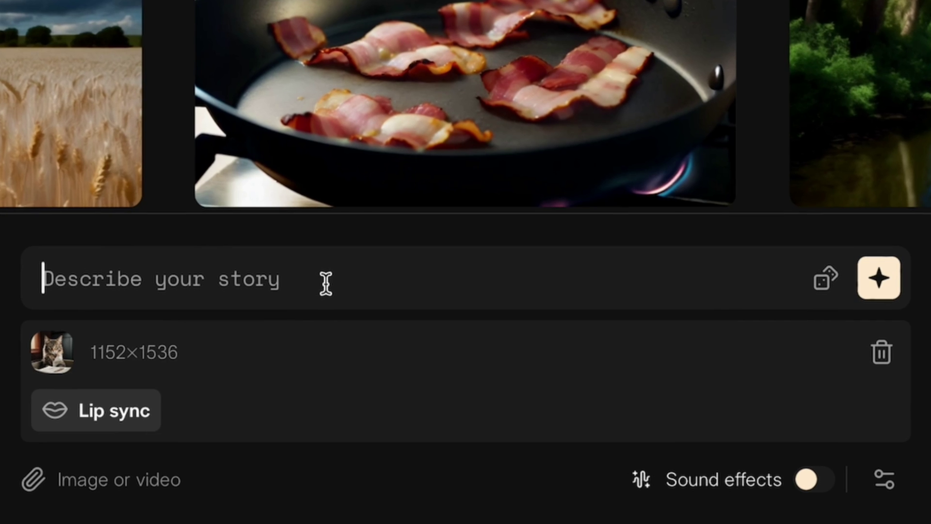
text(Cat sitting and reading a newspaper while the camera rotates around it)
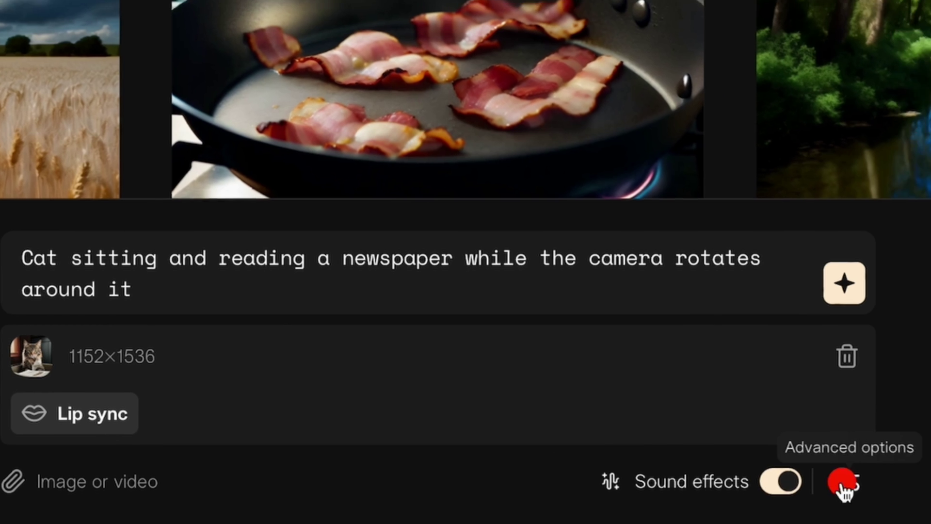
click(884, 480)
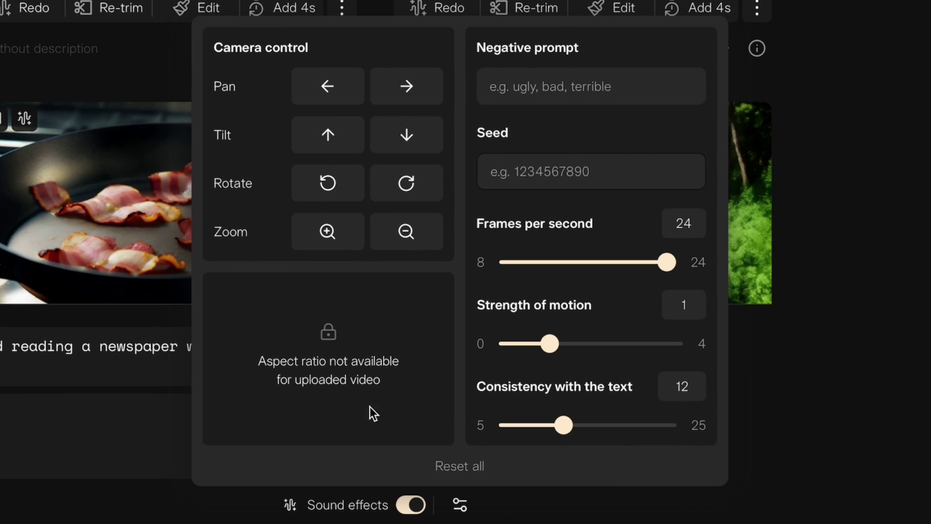
click(790, 357)
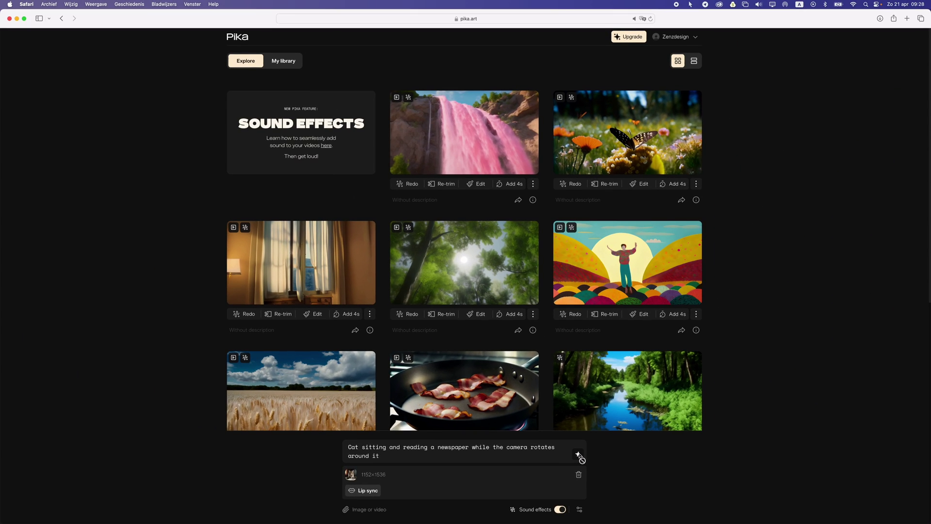
click(578, 455)
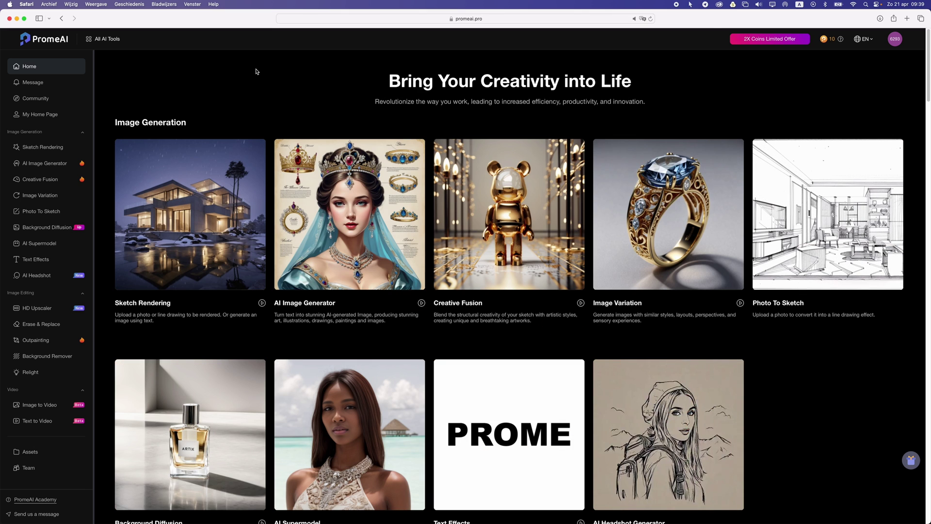
- Open PromeAI's Image to Video tool from the Video section of the sidebar
mouse_move(796, 345)
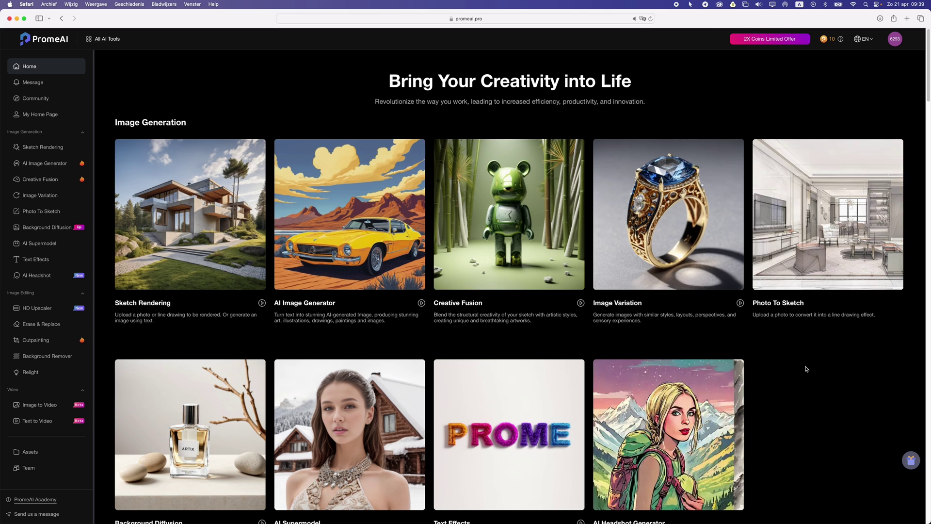
scroll(795, 344, down, 3)
scroll(791, 332, down, 2)
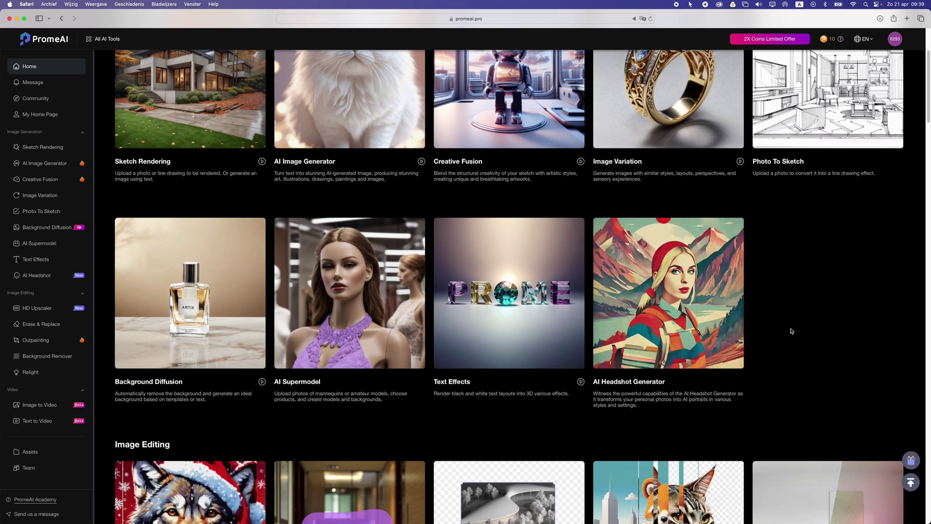
scroll(793, 330, down, 1)
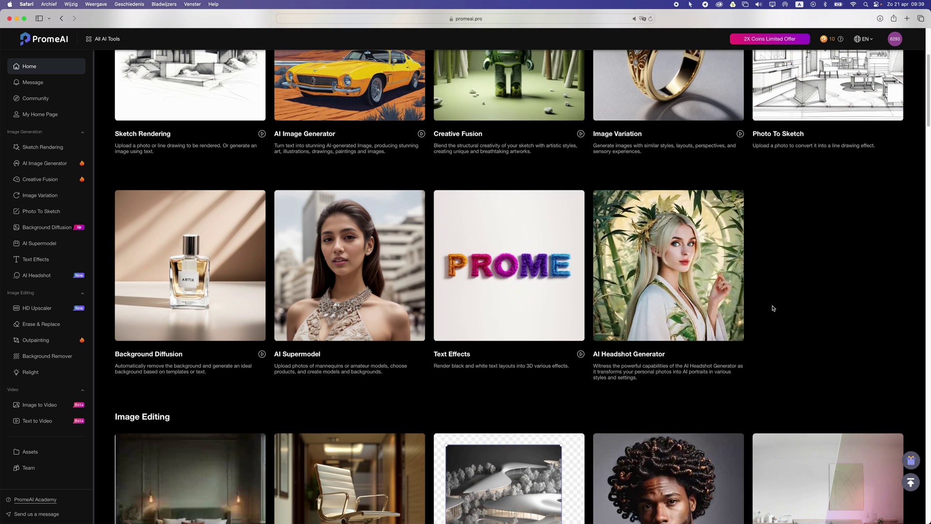
scroll(732, 297, down, 5)
scroll(732, 298, down, 6)
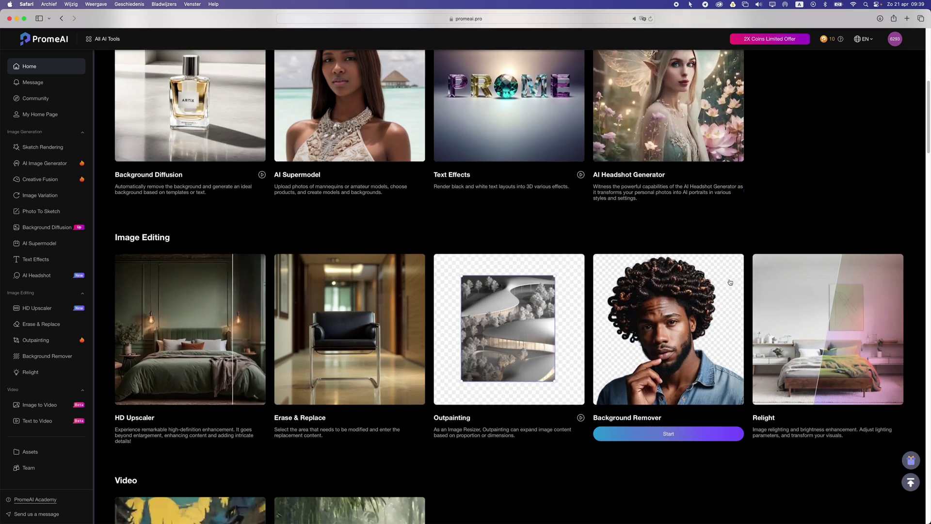
scroll(512, 397, down, 3)
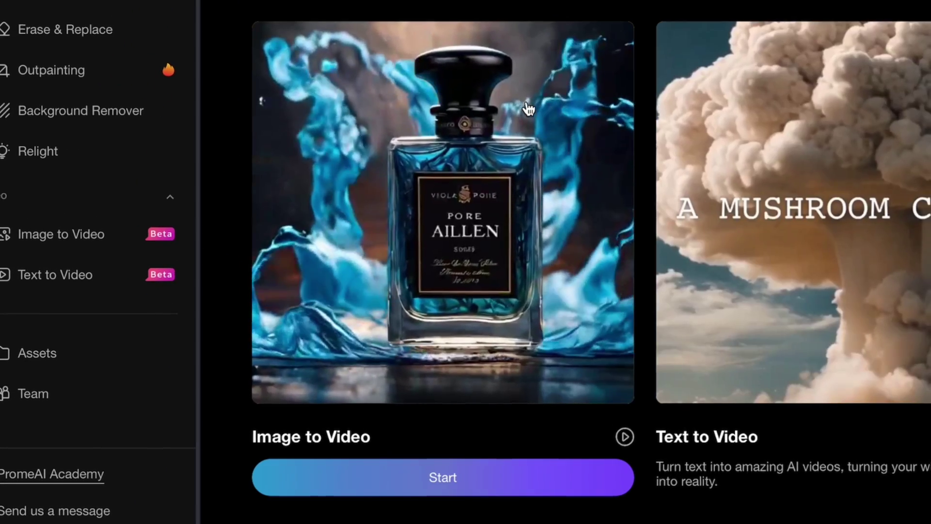
click(533, 104)
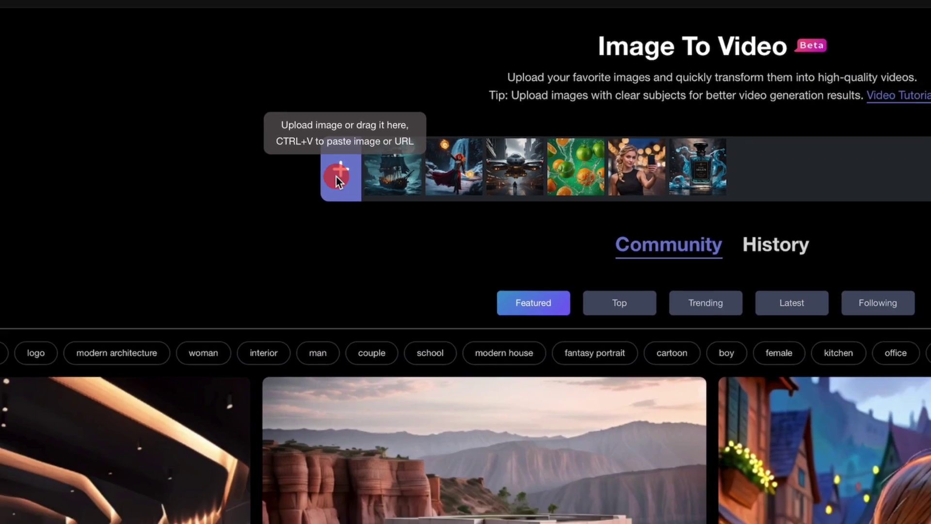
- Upload the PhotoReal cat JPG and generate a High-motion video from it
click(337, 189)
click(261, 105)
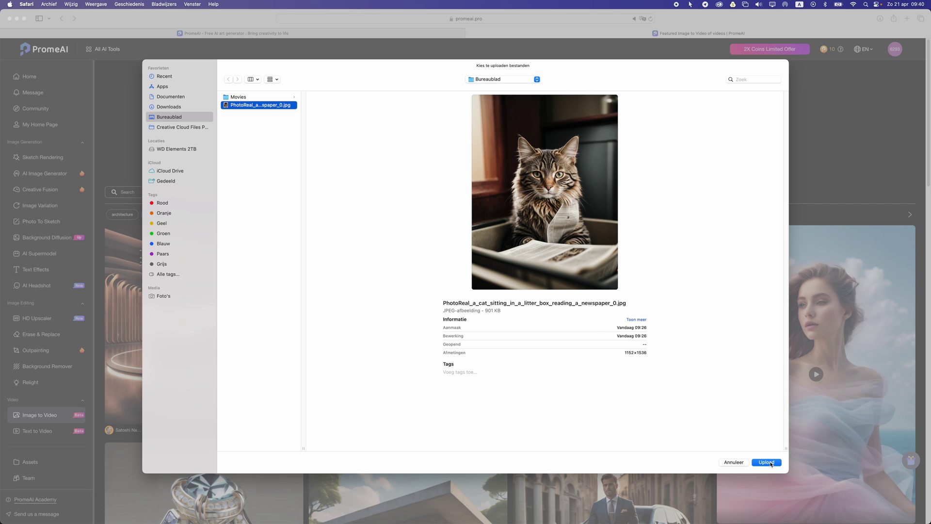
click(766, 463)
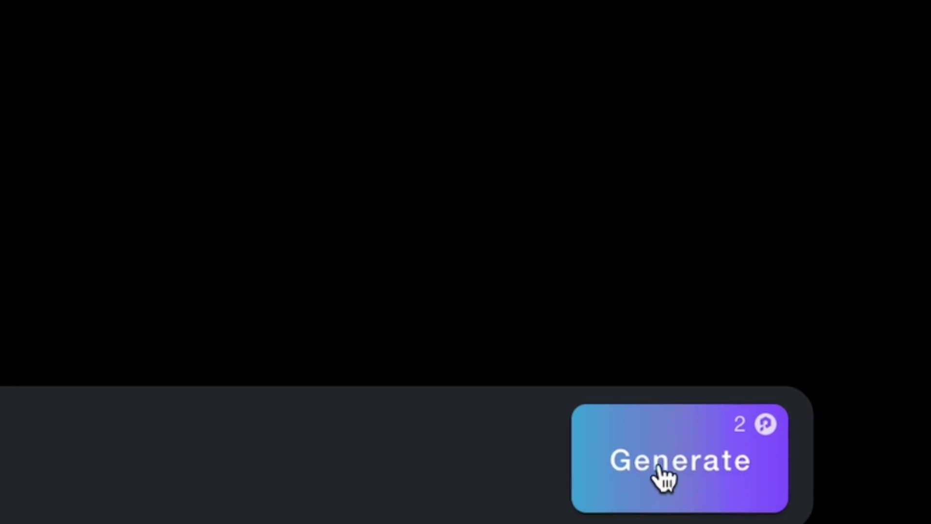
click(658, 507)
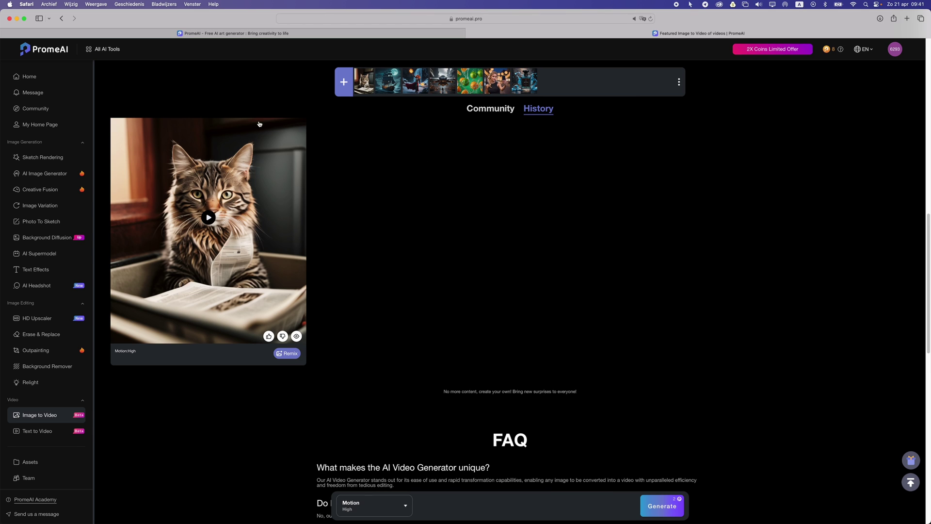
- Play back the generated cat video to preview it
click(209, 217)
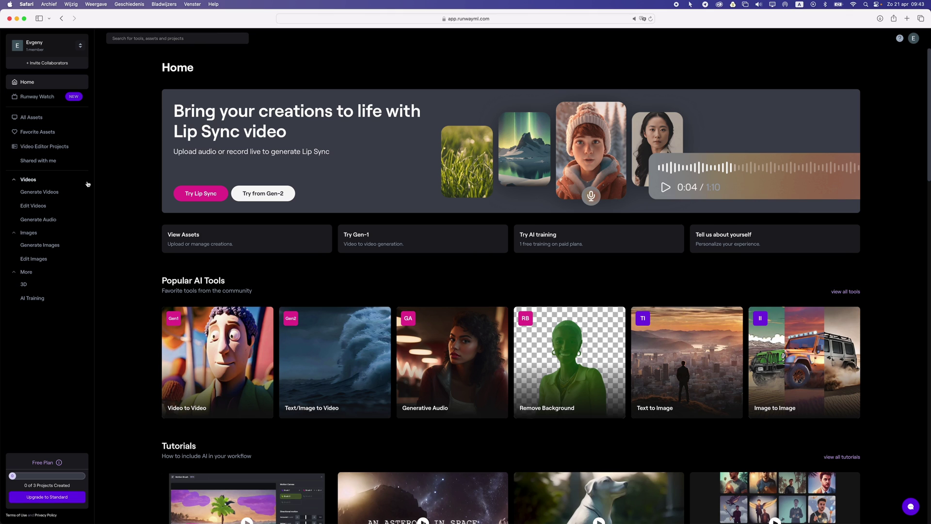
- Open Runway's Text/Image to Video (Gen-2) tool from the home page
scroll(128, 216, down, 1)
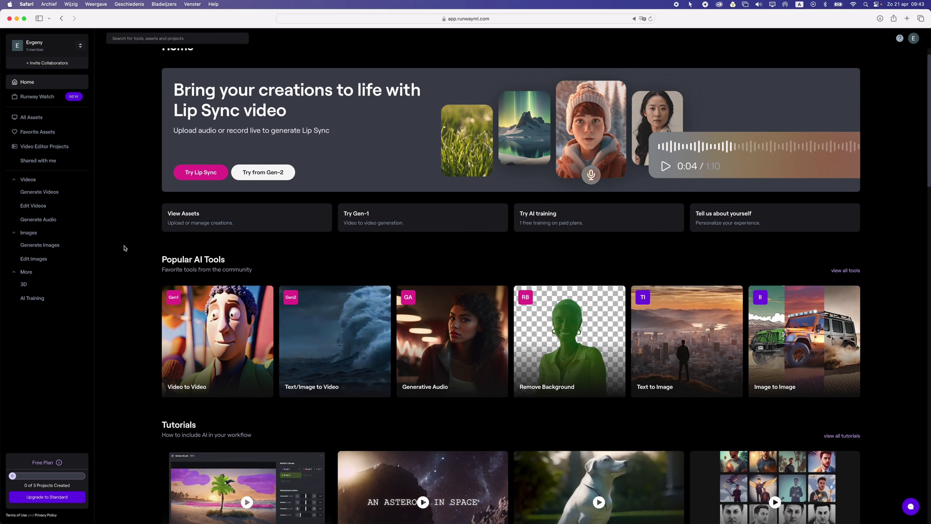
scroll(124, 248, down, 2)
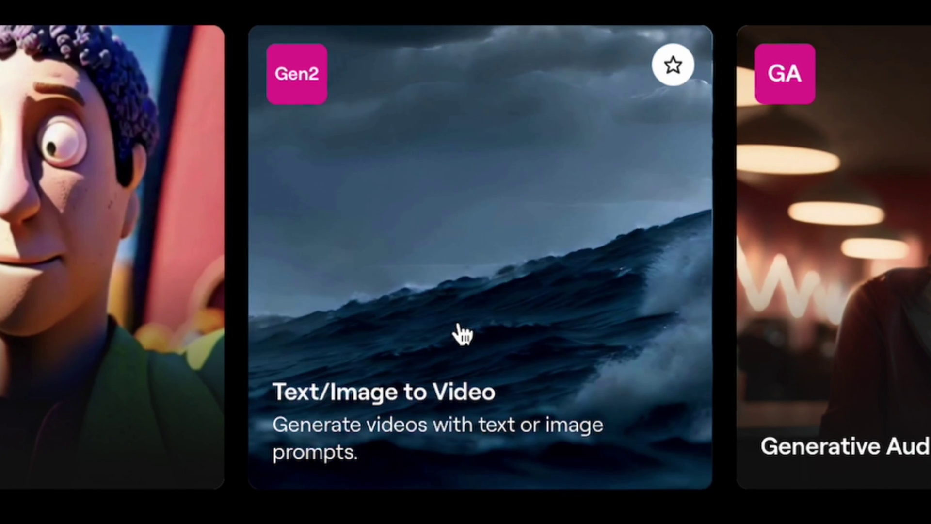
click(405, 322)
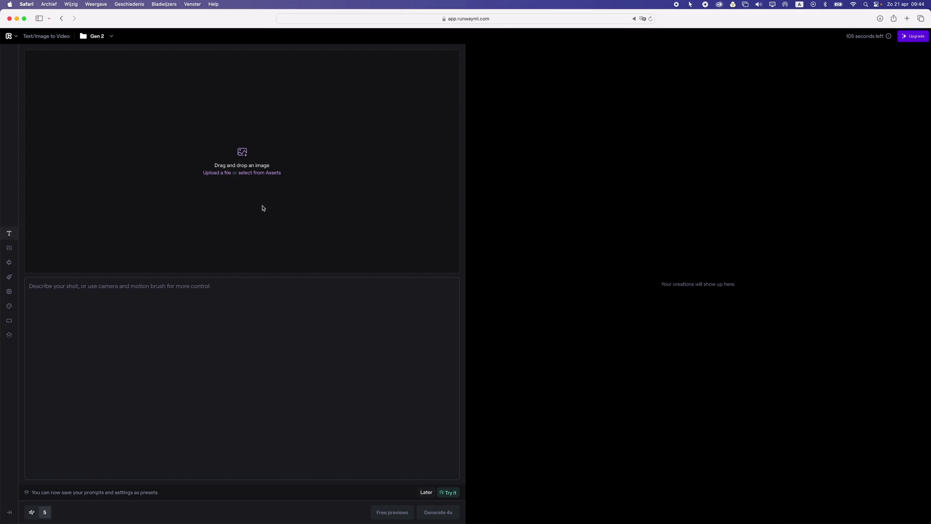
- Upload the cat JPG into Gen-2 and generate a 4-second video
click(243, 164)
click(248, 104)
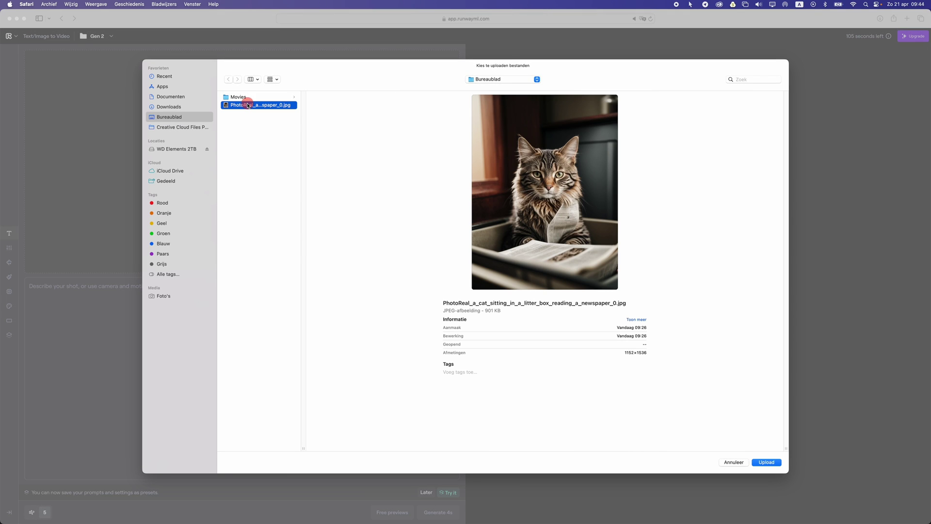
click(760, 461)
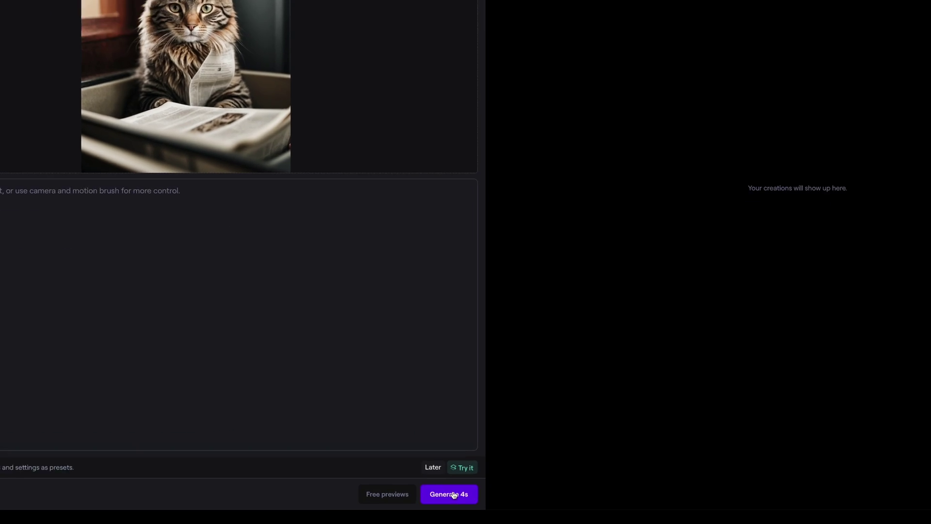
click(452, 494)
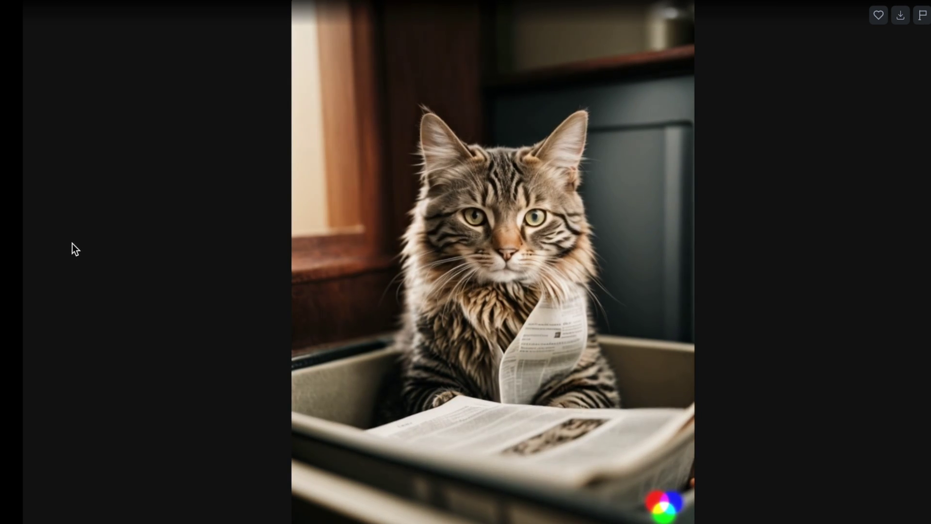
- Watch the generated Gen-2 cat clip play back
mouse_move(489, 301)
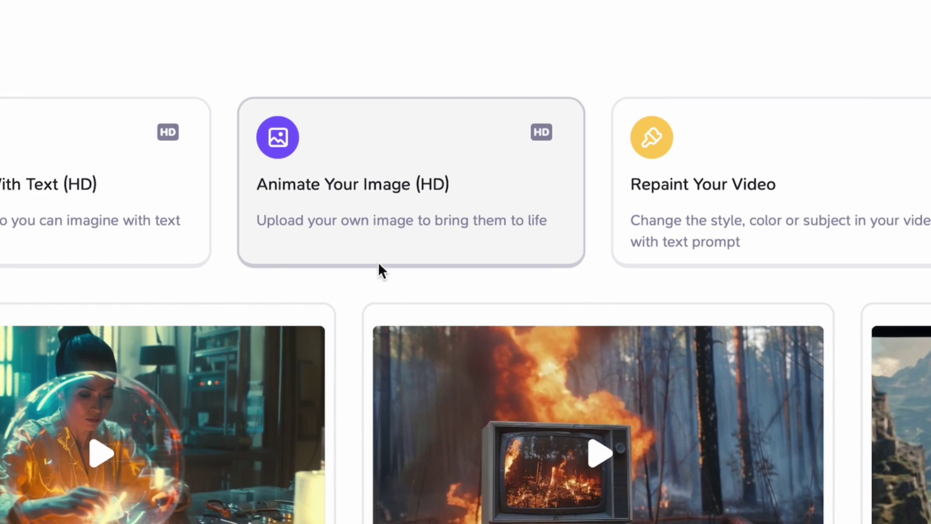
- Attach the cat JPG in Animate Your Image, confirm the 4s duration, and create the animation
click(381, 269)
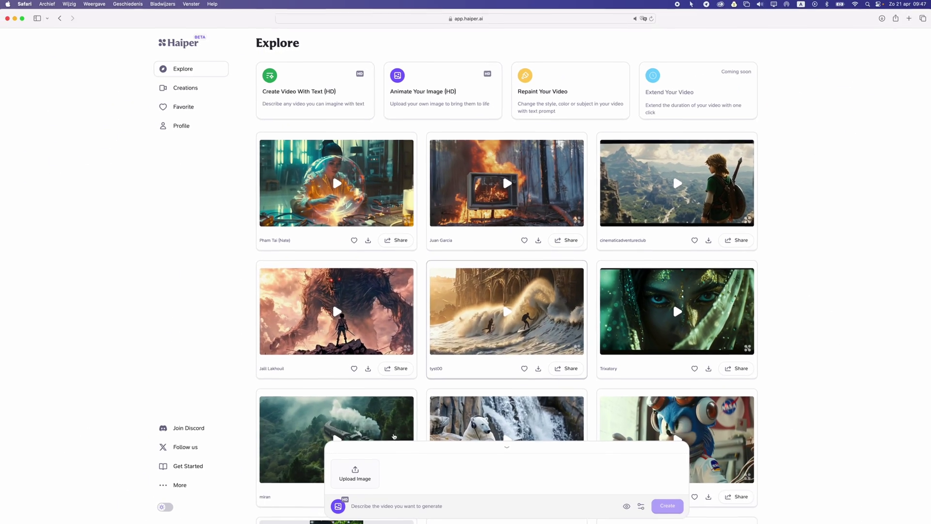
click(355, 471)
double_click(272, 105)
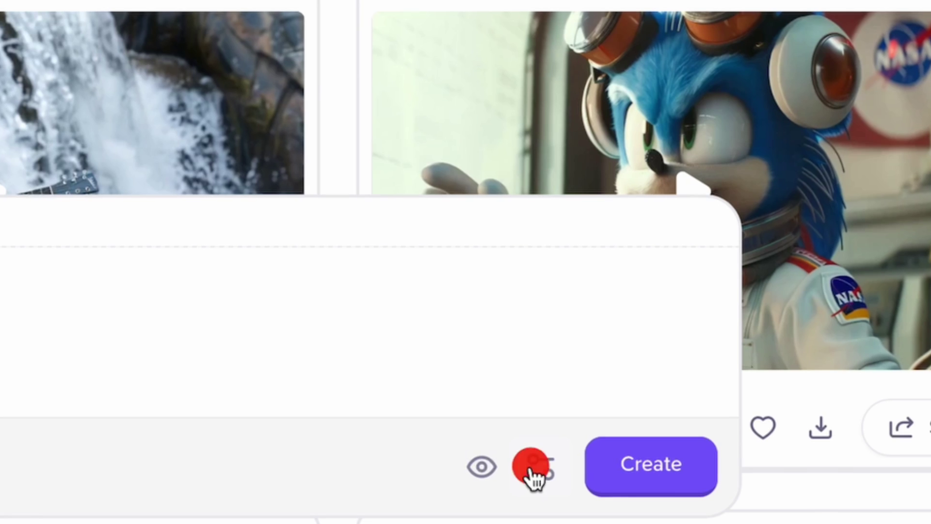
click(534, 466)
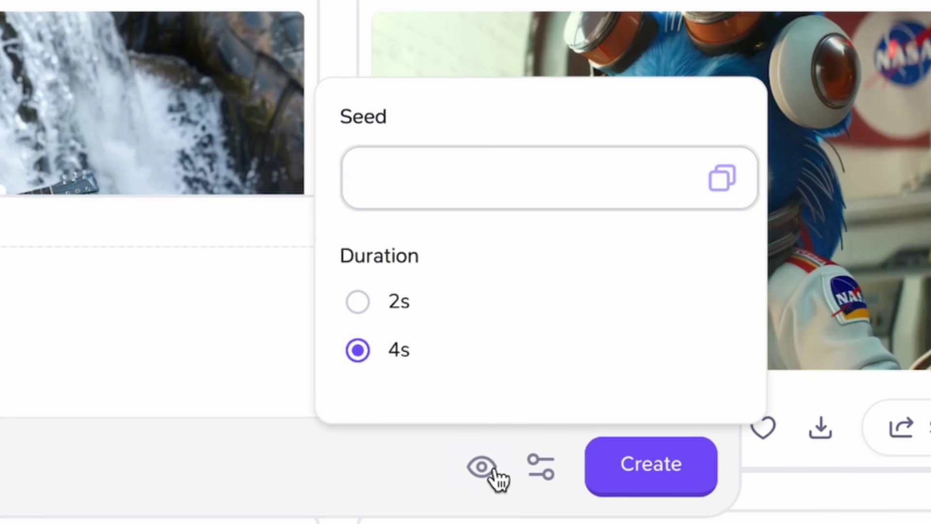
click(543, 469)
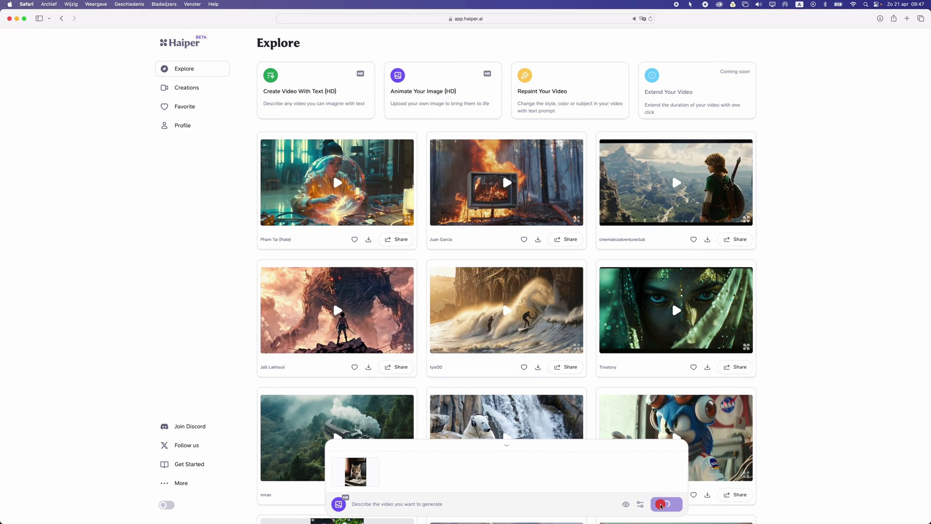
click(661, 504)
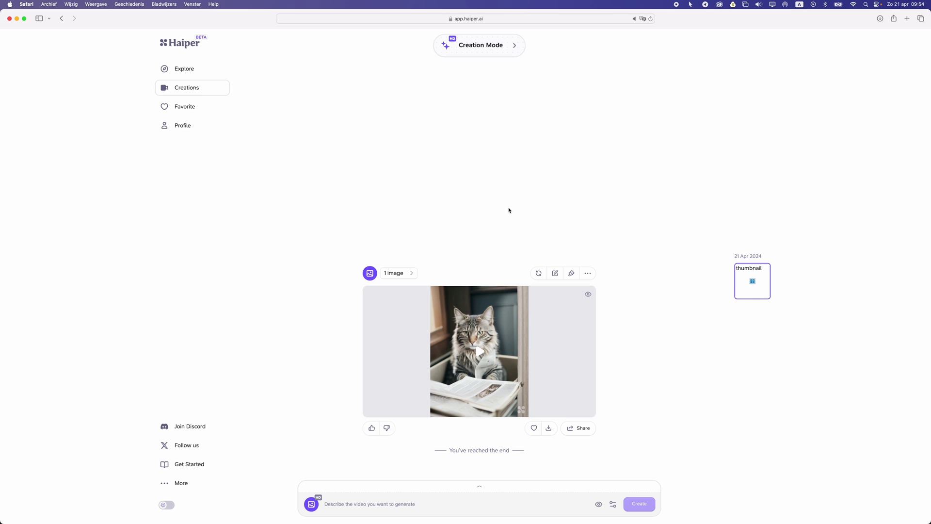
- Play Haiper's finished 4-second cat-reading-a-newspaper video in full screen
mouse_move(583, 408)
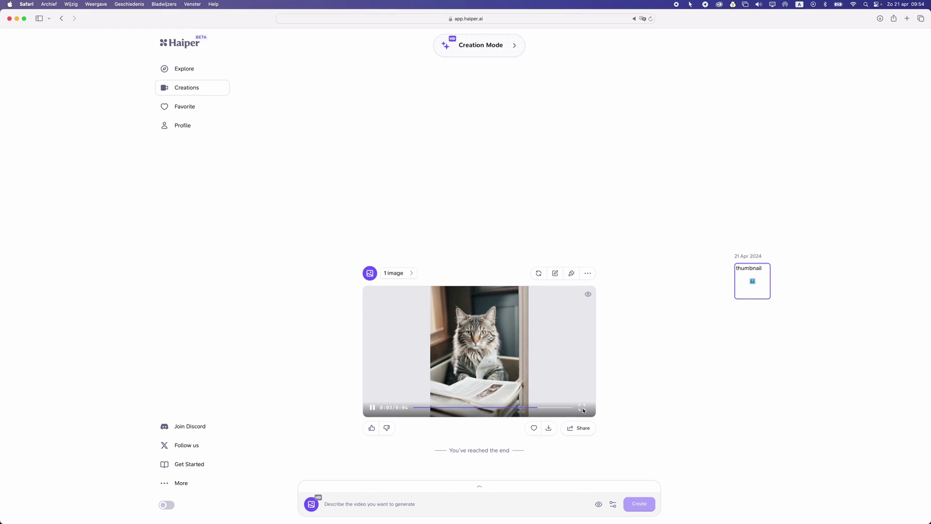
click(583, 407)
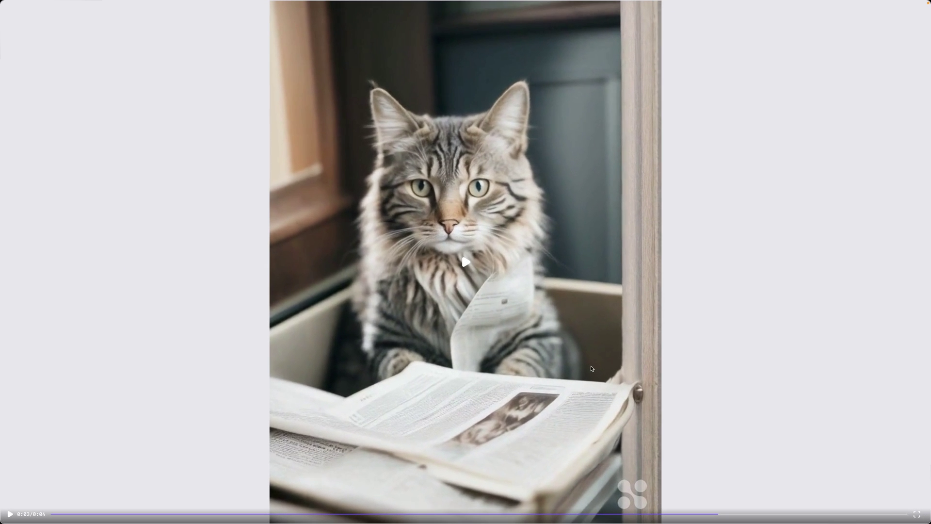
click(488, 255)
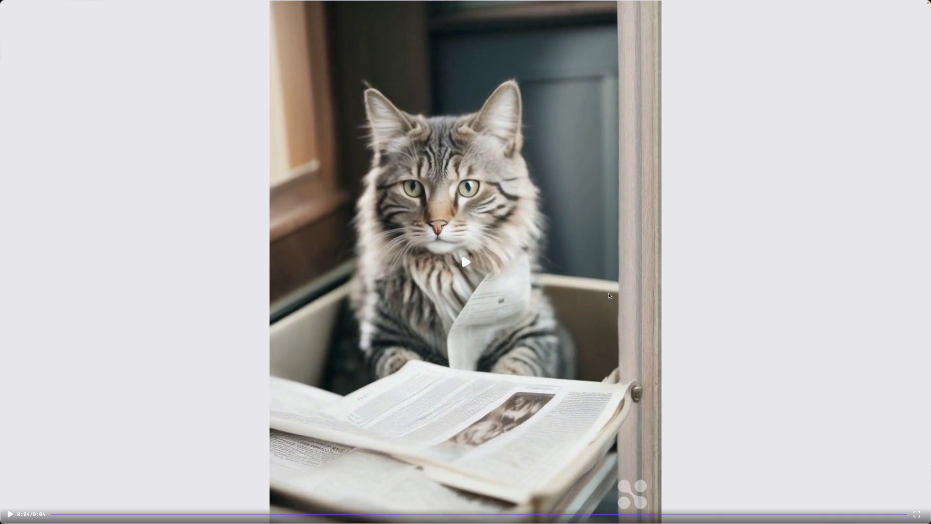